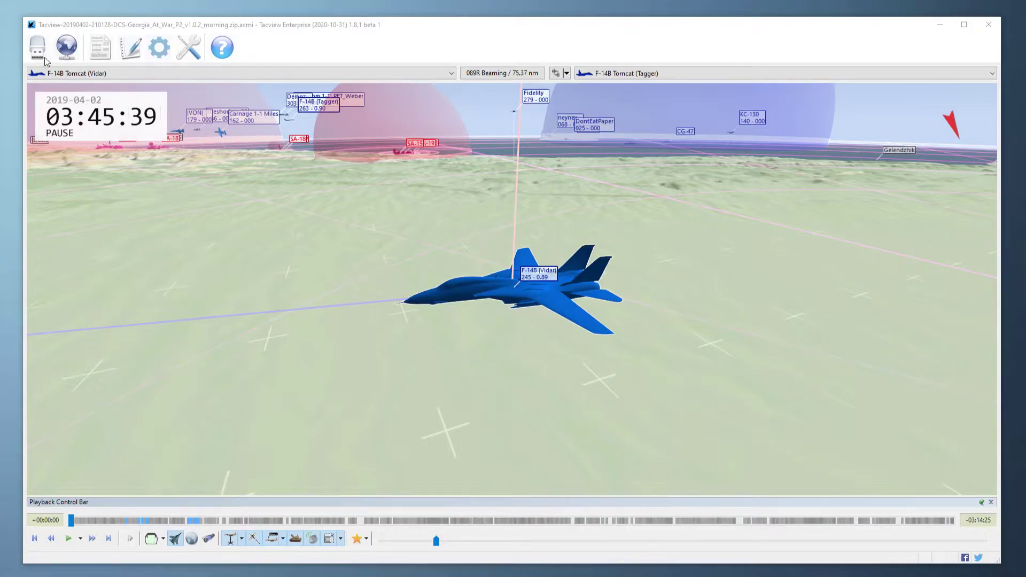
# Show the Media 1 and Media 2 windows over the 3D view.
pyautogui.click(100, 49)
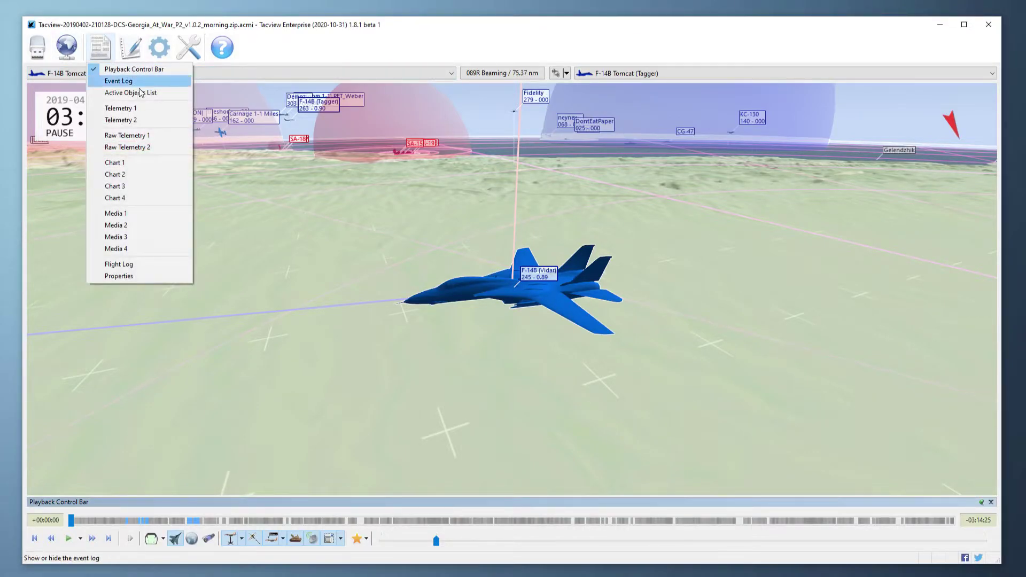
pyautogui.click(139, 216)
pyautogui.click(100, 49)
pyautogui.click(144, 226)
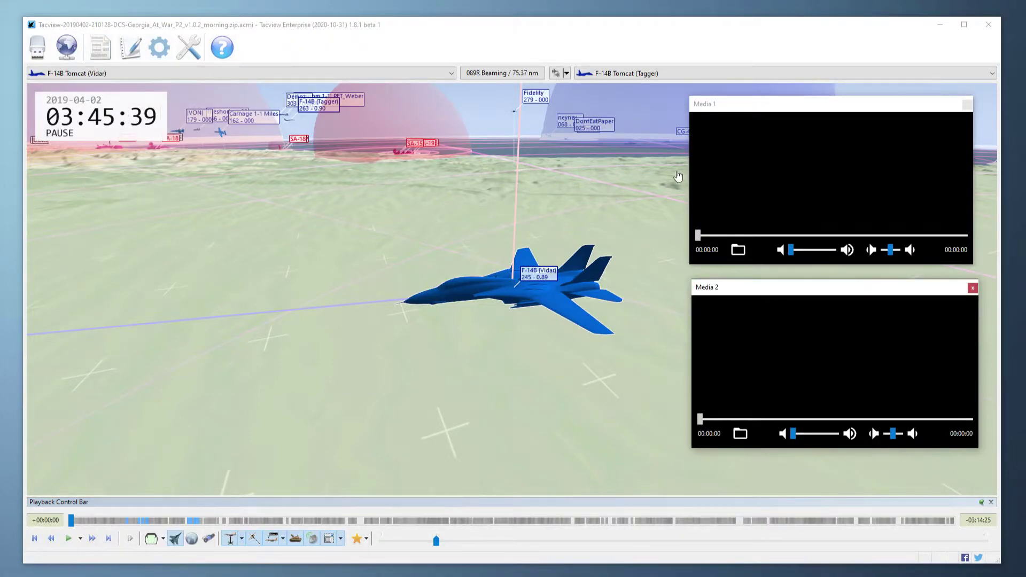
pyautogui.click(797, 103)
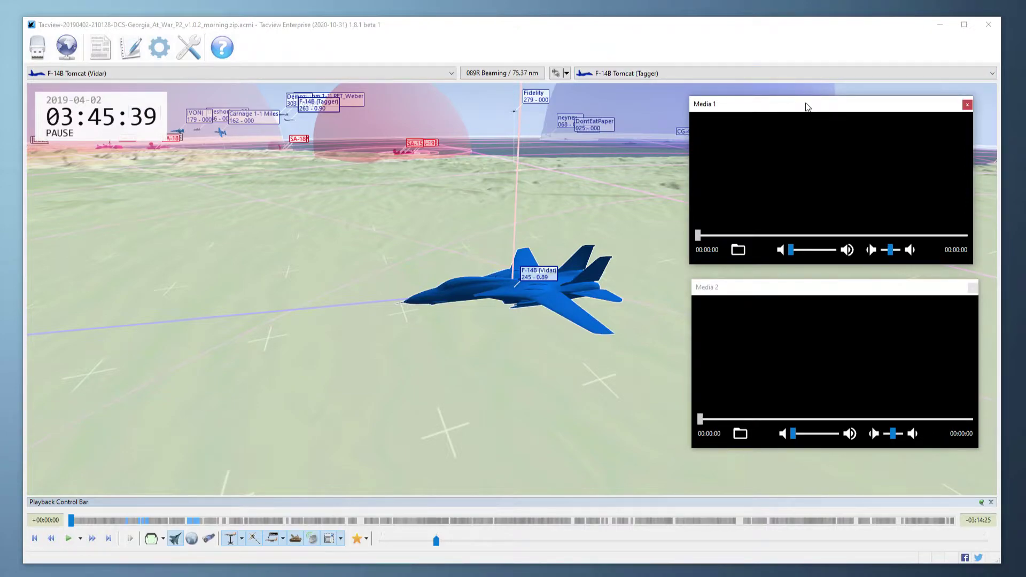
pyautogui.rightClick(807, 107)
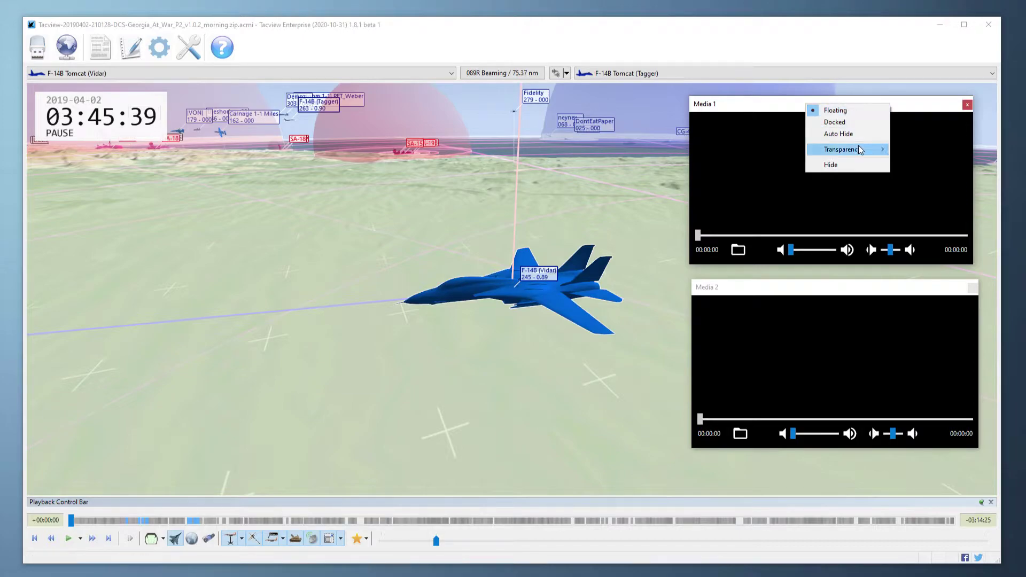
pyautogui.moveTo(864, 150)
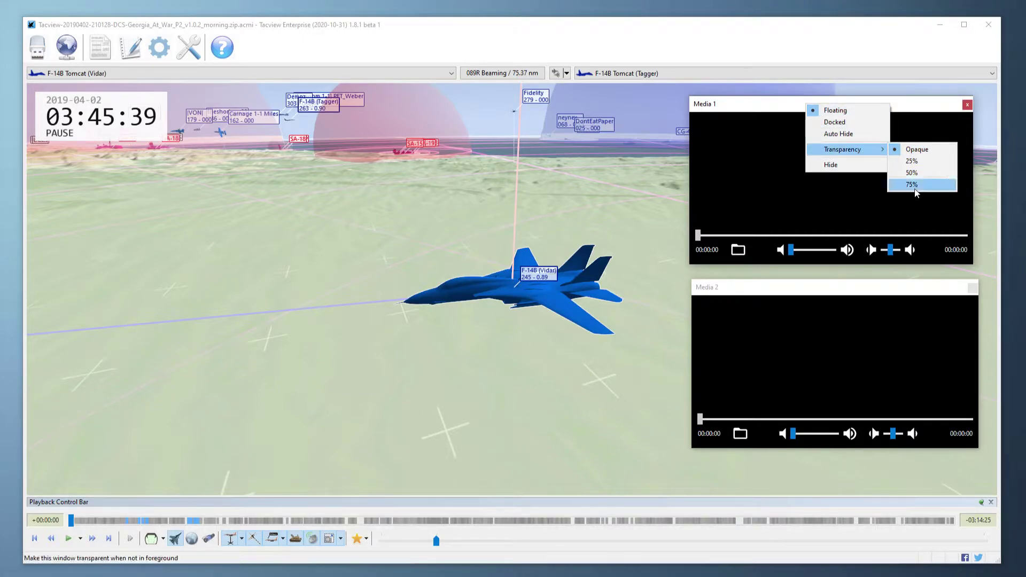
pyautogui.press('Escape')
pyautogui.click(741, 105)
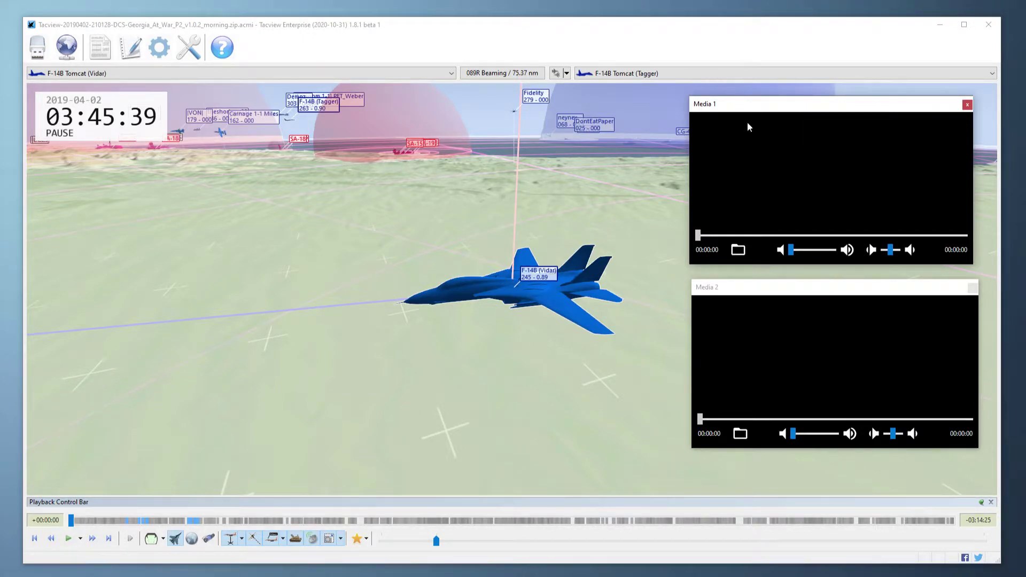
# Load the Dutch F-16 Formation Landing video into Media 1 and the F-16 Cockpit Video Of Super Bowl LII Flyover (2018).mp4 into Media 2.
pyautogui.click(739, 250)
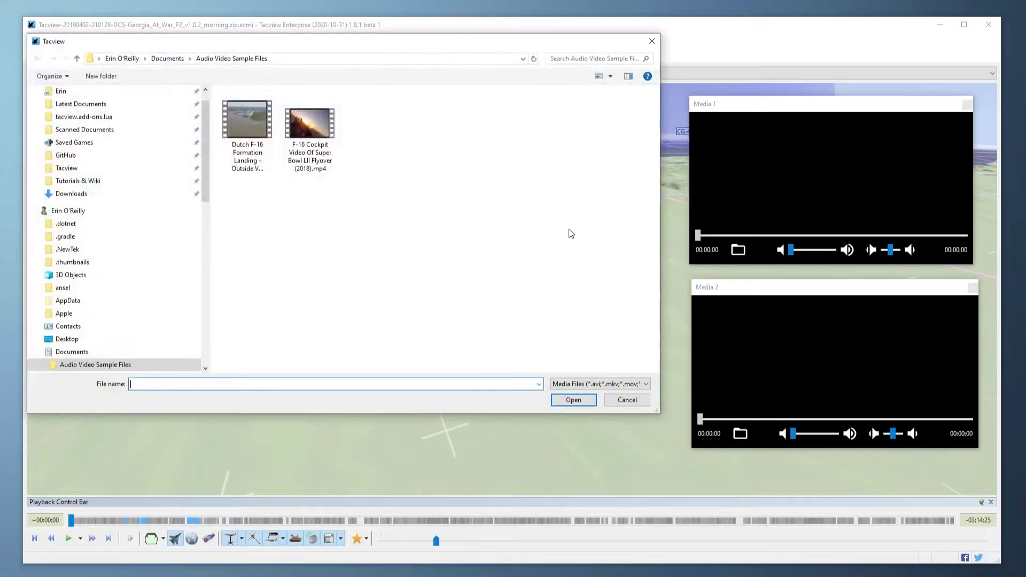
pyautogui.doubleClick(247, 123)
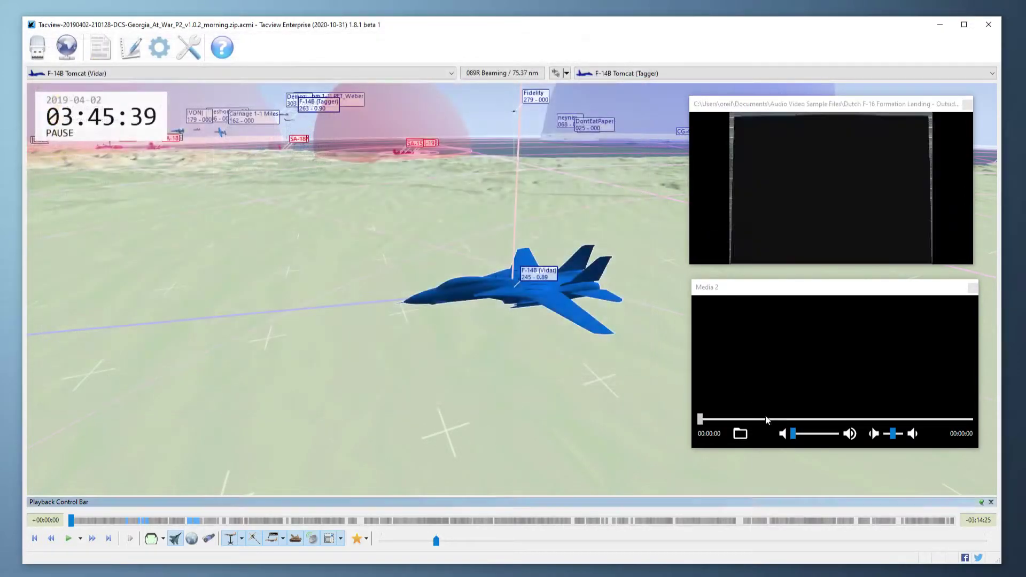
pyautogui.click(740, 433)
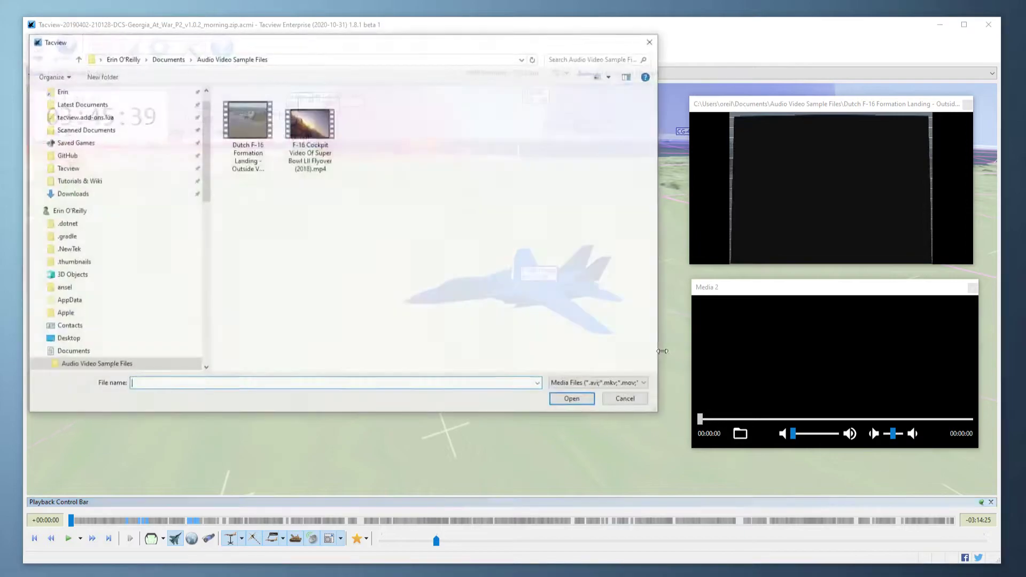
pyautogui.doubleClick(309, 123)
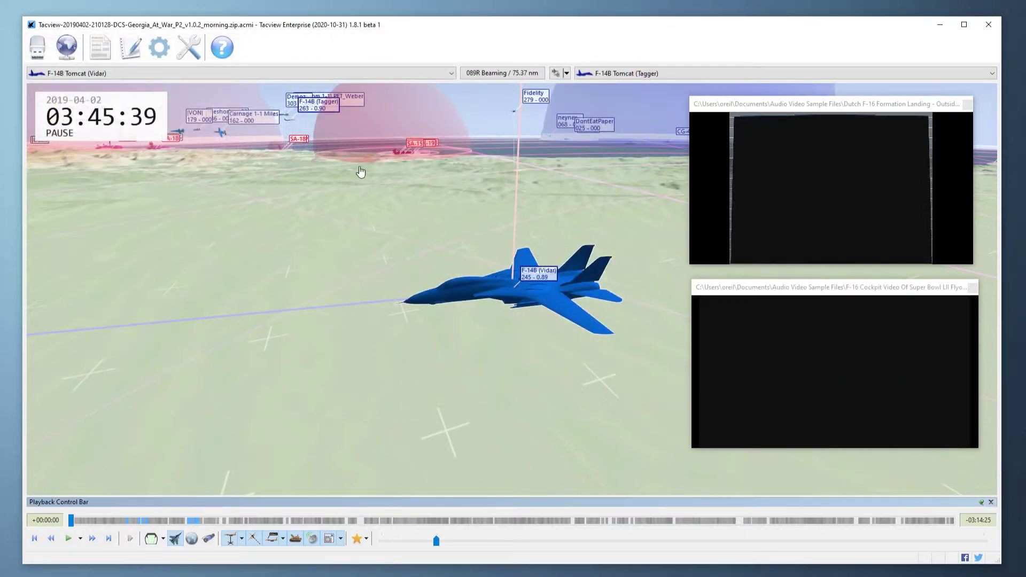
# Play the flight recording with both videos for a few seconds, pause it, and advance the timeline to 03:54:28.
pyautogui.click(68, 538)
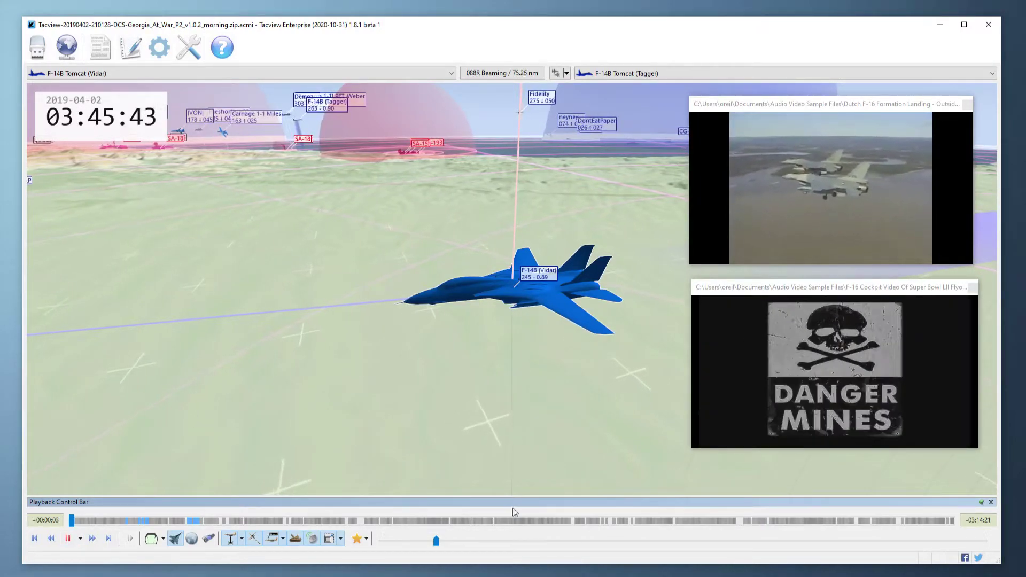
pyautogui.click(68, 539)
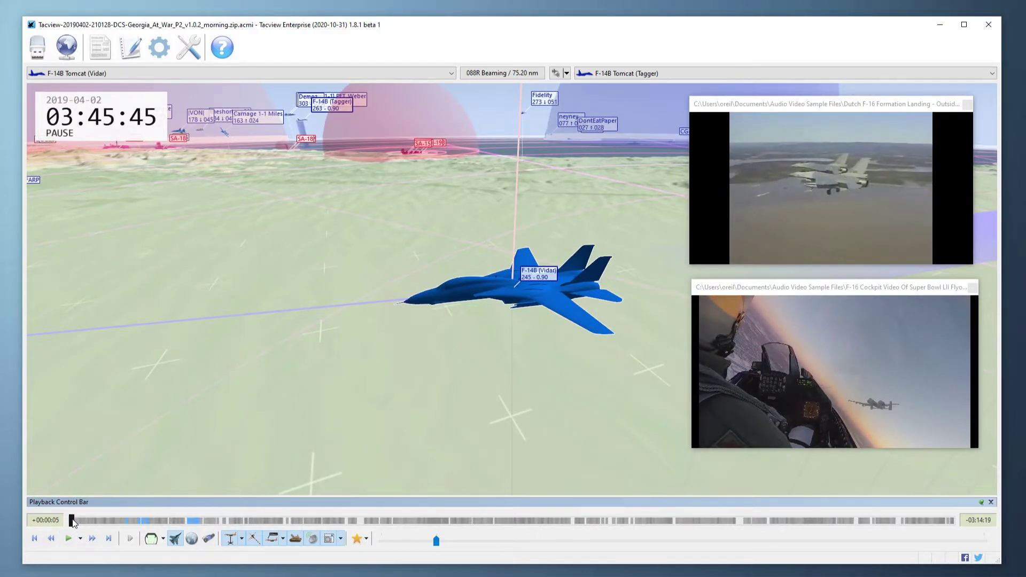
pyautogui.moveTo(72, 520); pyautogui.dragTo(112, 518)
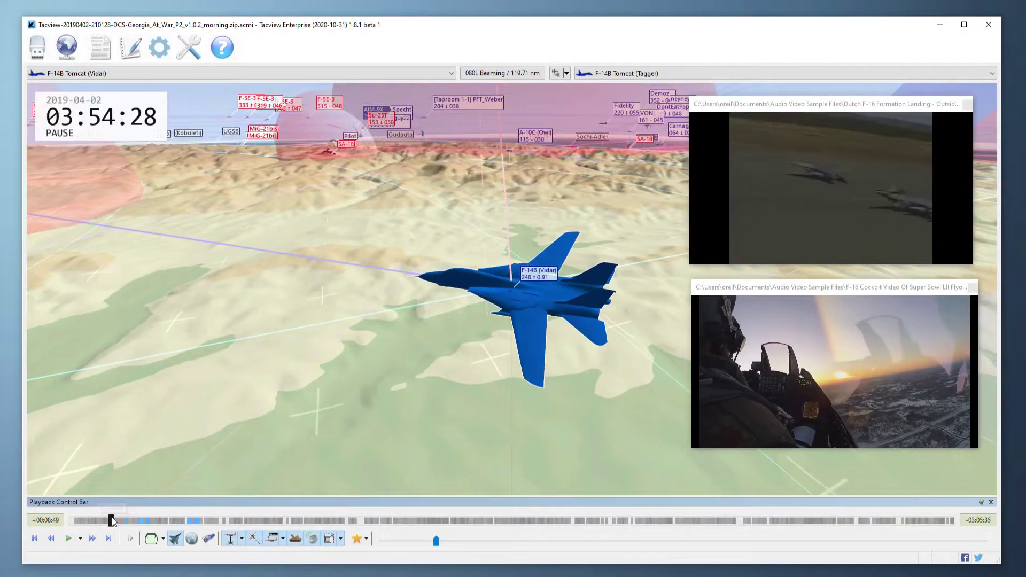
# Resynchronize both videos with the paused flight by moving the Media 1 and Media 2 playback positions back to earlier points in the clips.
pyautogui.moveTo(955, 197)
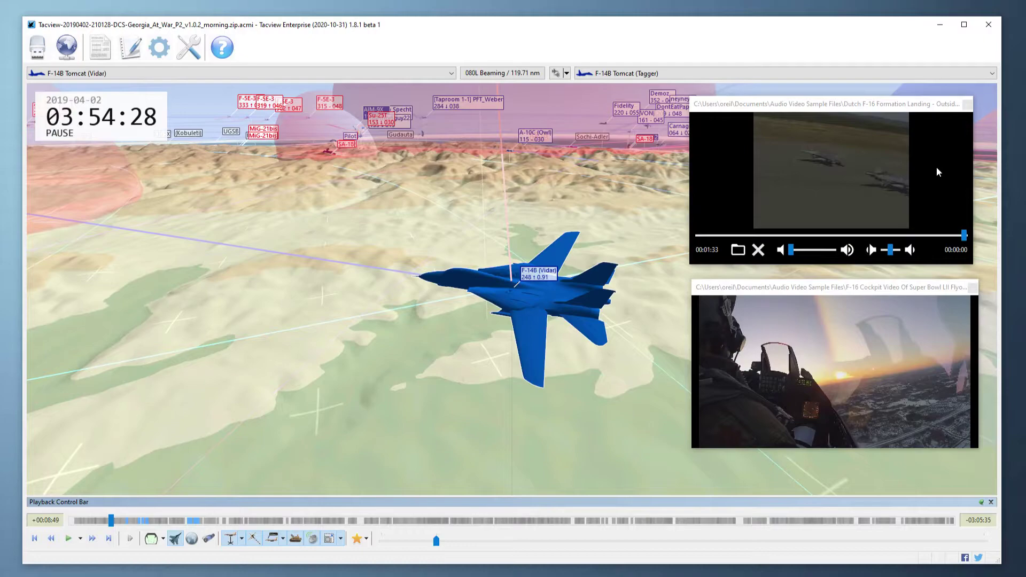
pyautogui.moveTo(964, 236); pyautogui.dragTo(771, 236)
pyautogui.moveTo(871, 424)
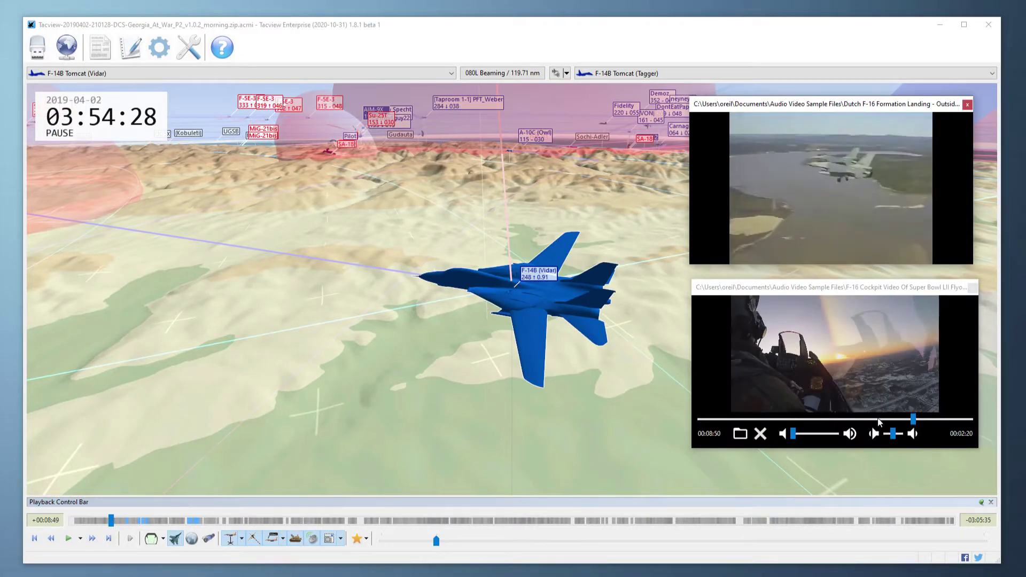
pyautogui.moveTo(779, 419); pyautogui.dragTo(764, 417)
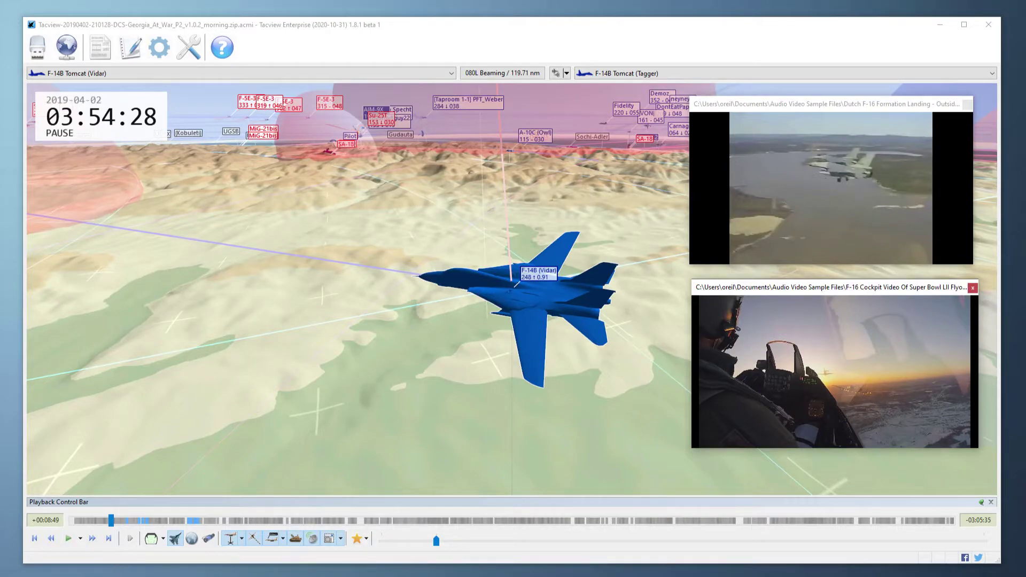
# Play, pause and resume the flight recording to check that both videos follow the playback.
pyautogui.click(68, 539)
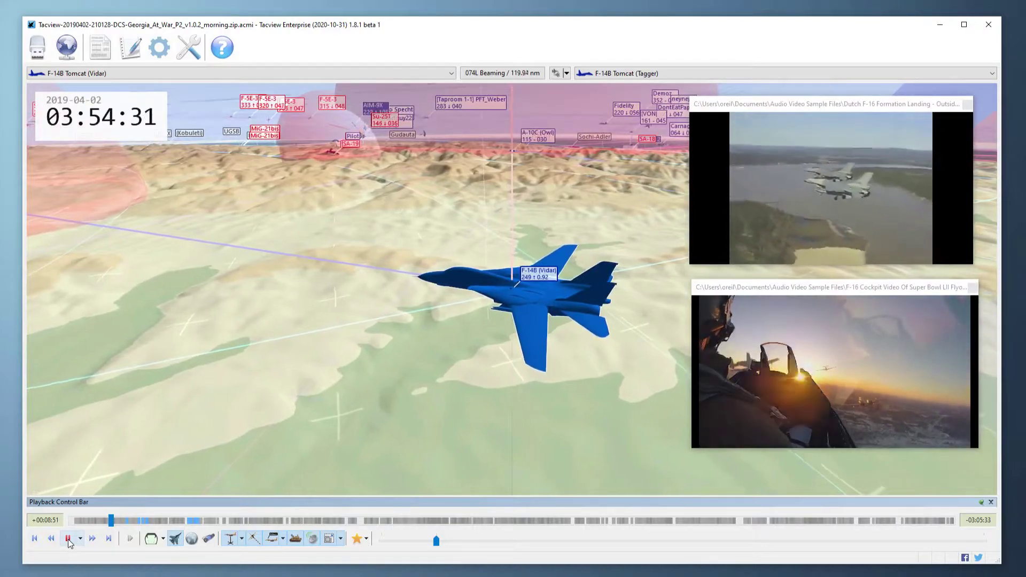
pyautogui.click(68, 540)
pyautogui.click(69, 540)
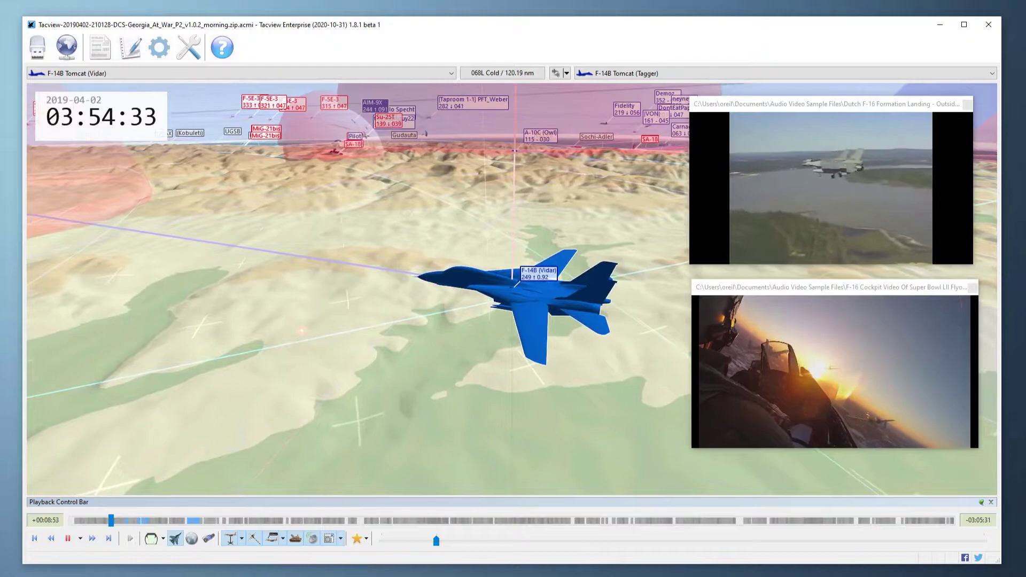
# Speed the flight playback up to x4, and slow it down to x0.5.
pyautogui.press('KP_Add')
pyautogui.press('KP_Add')
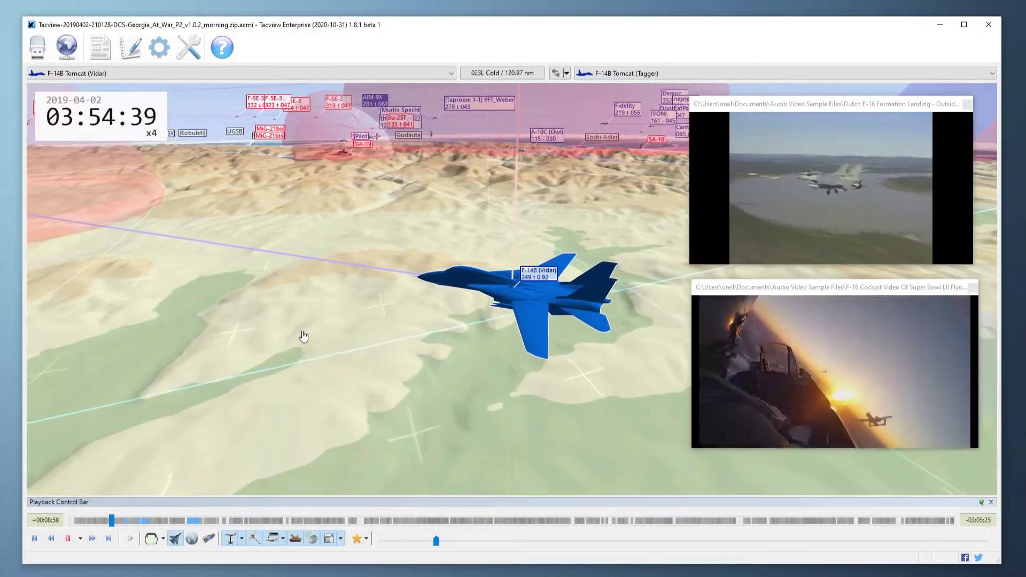
pyautogui.press('KP_Subtract')
pyautogui.press('KP_Subtract')
pyautogui.press('KP_Subtract')
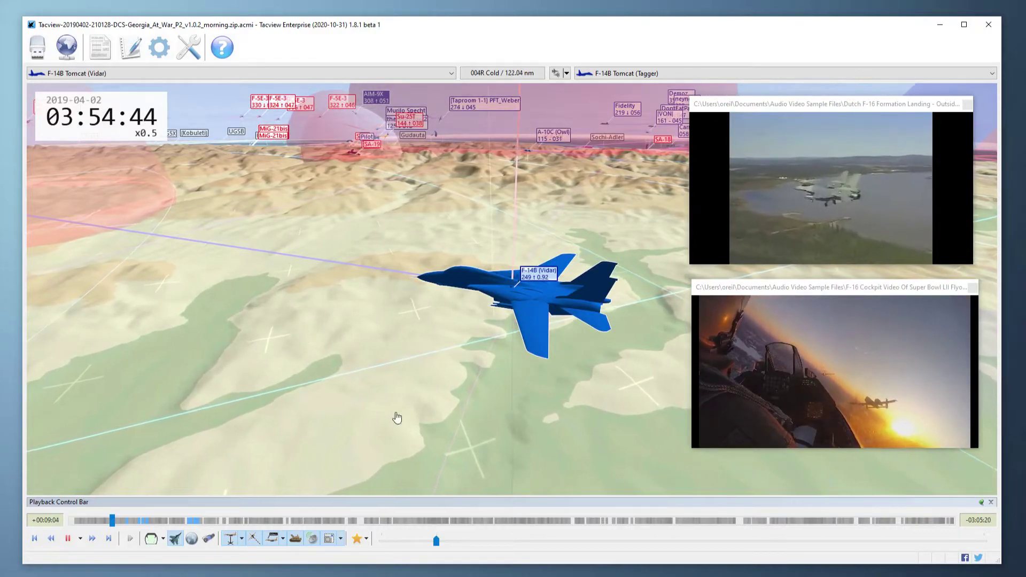
# Pause playback and scrub the timeline forward to 04:27:30 and back to about 03:54:07.
pyautogui.click(69, 539)
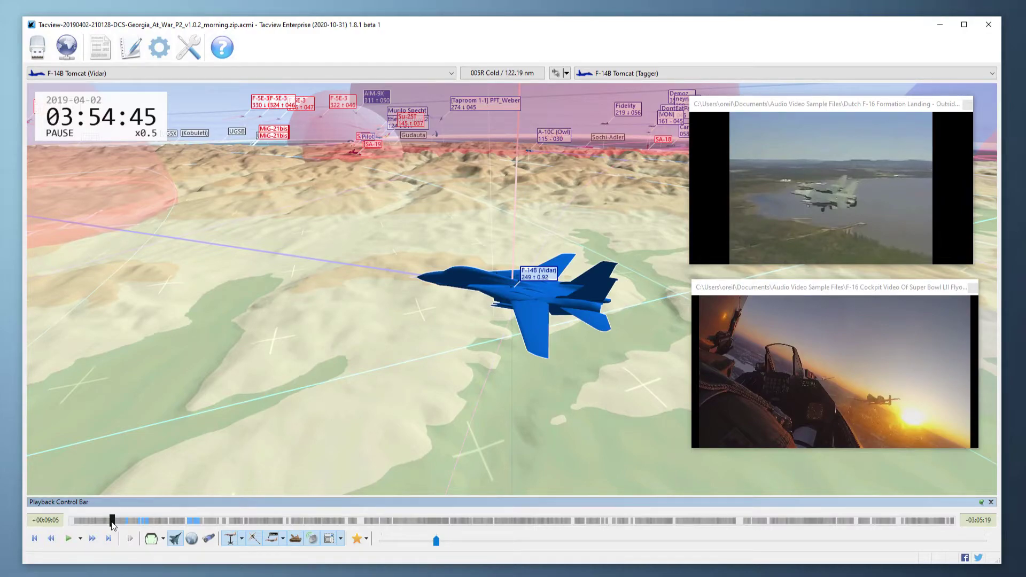
pyautogui.moveTo(111, 521); pyautogui.dragTo(261, 524)
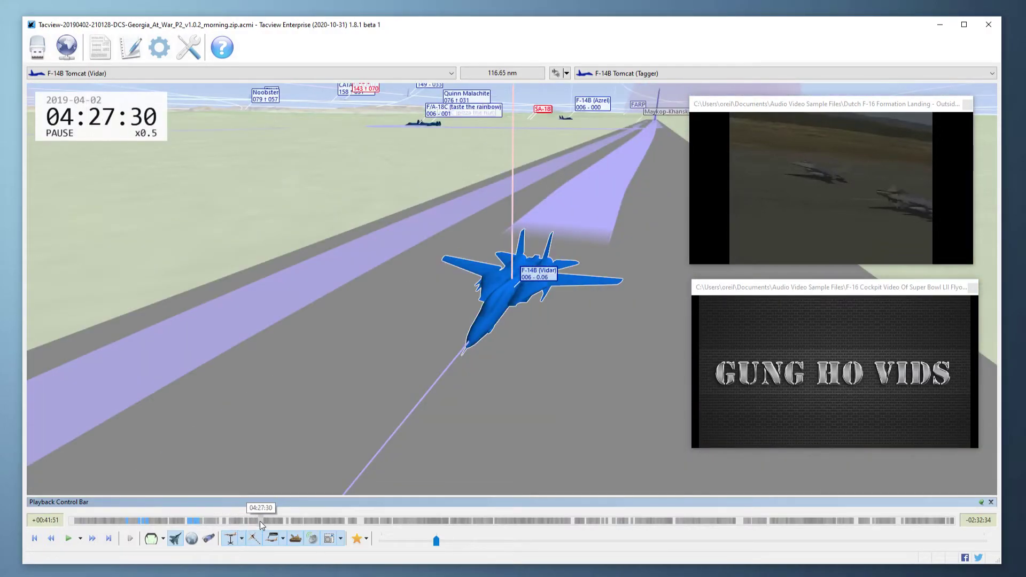
pyautogui.moveTo(261, 524); pyautogui.dragTo(114, 521)
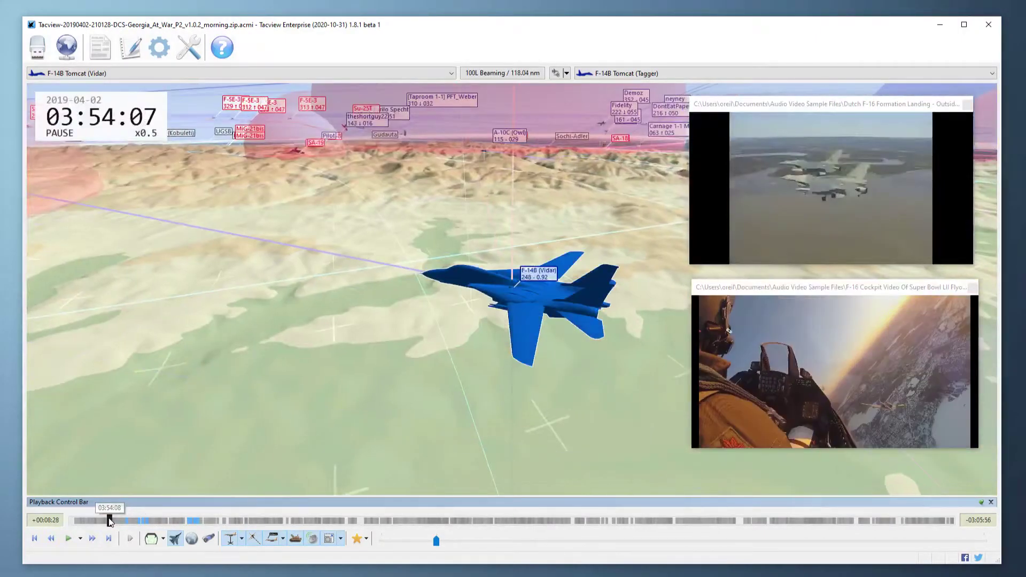
# Resume playback and raise the volume of the Media 2 cockpit video to roughly two thirds.
pyautogui.click(68, 539)
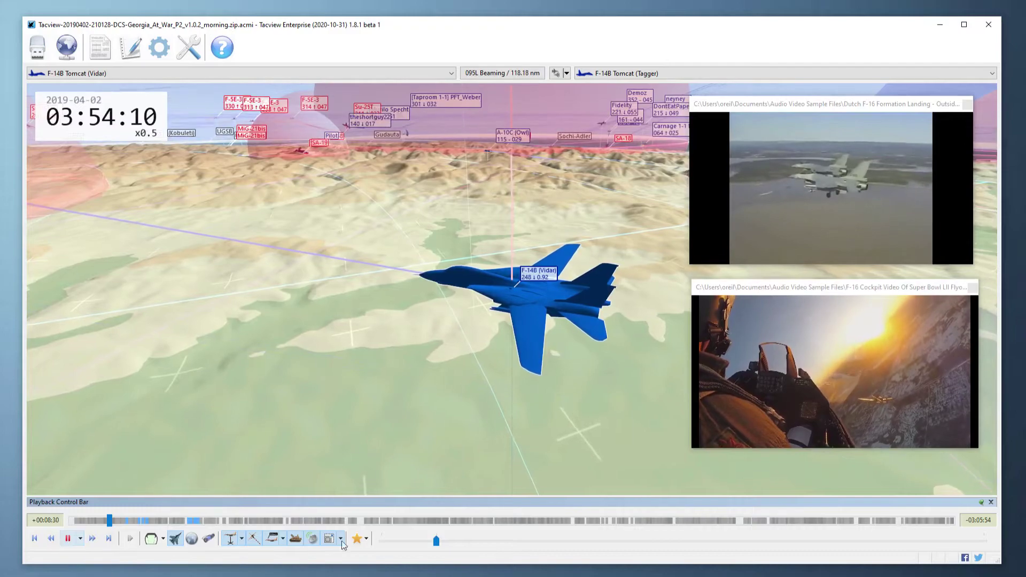
pyautogui.moveTo(798, 438)
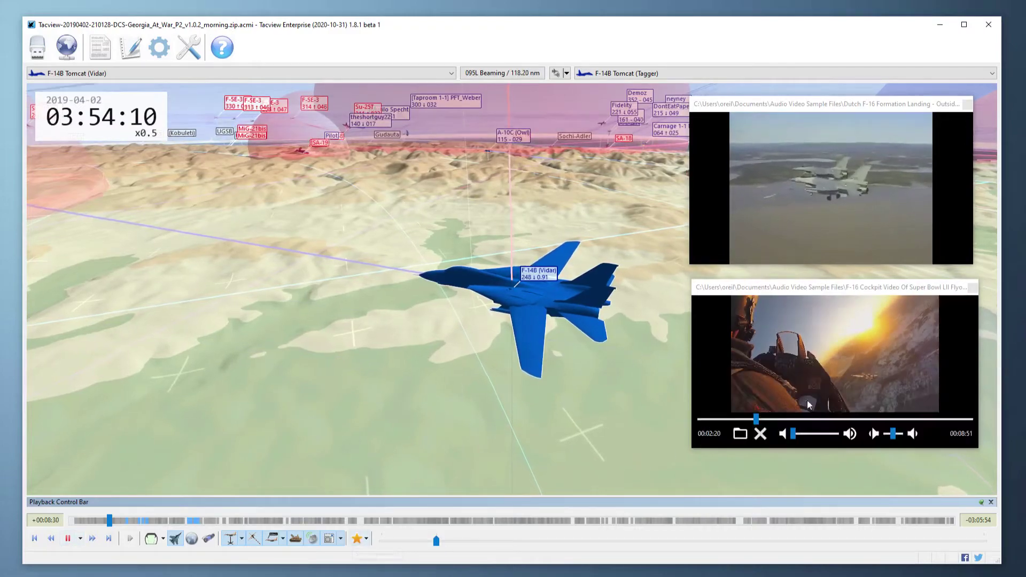
pyautogui.click(795, 436)
pyautogui.moveTo(794, 436); pyautogui.dragTo(826, 435)
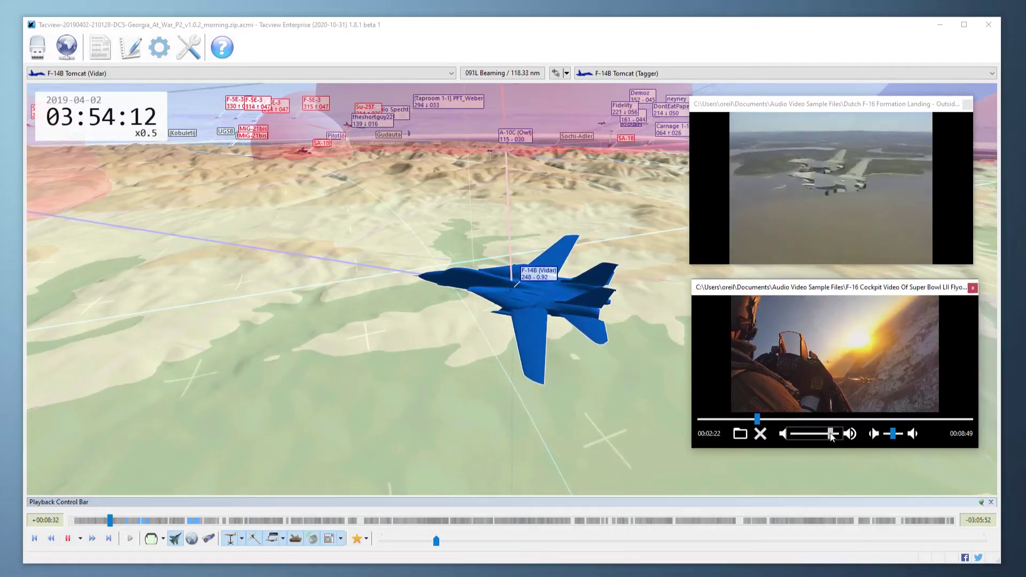
# Shift the Media 2 audio balance toward each side, re-center it, and lower the video's volume to minimum.
pyautogui.click(889, 435)
pyautogui.click(902, 434)
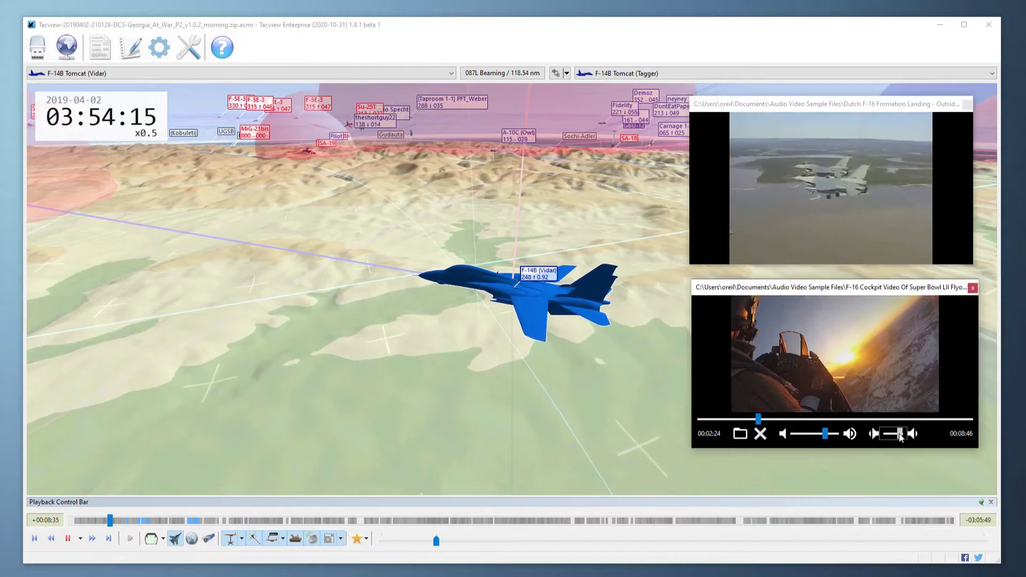
pyautogui.click(894, 436)
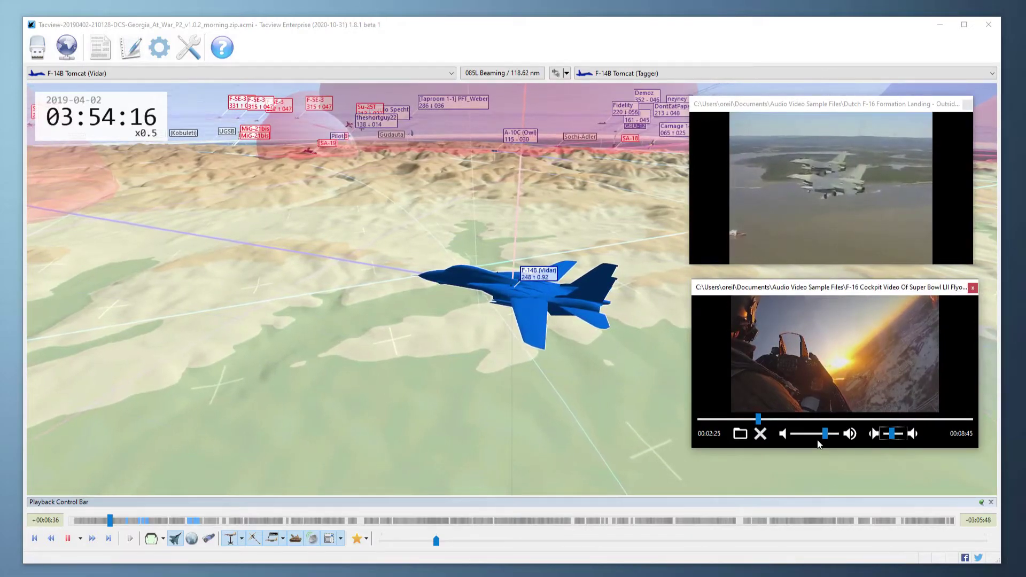
pyautogui.click(791, 434)
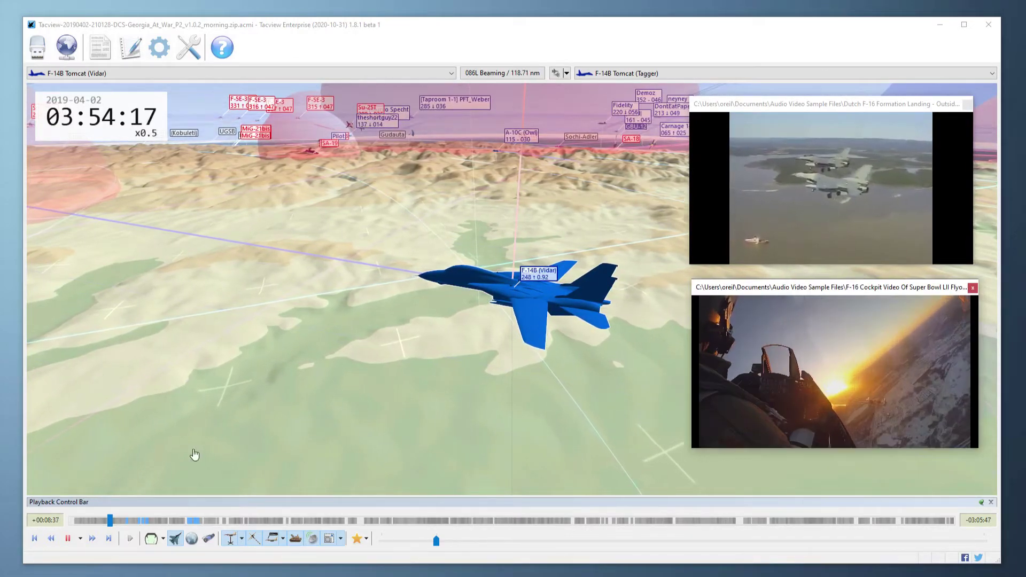